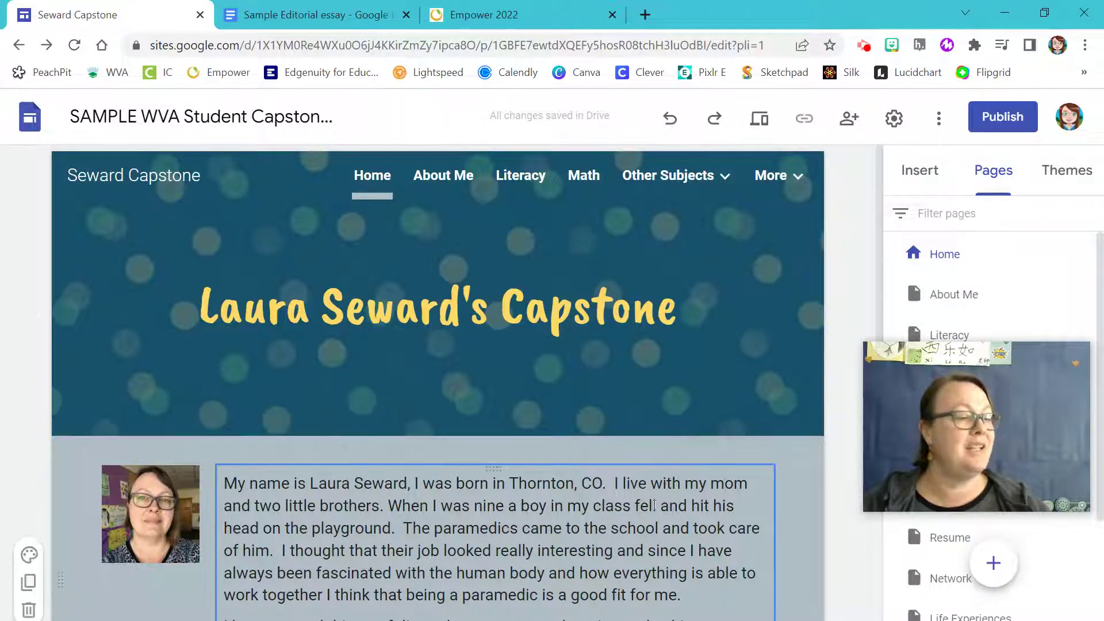
Scroll down through the capstone home page's banner, photo, introduction and page buttons, then back up
scroll(203, 472, down, 2)
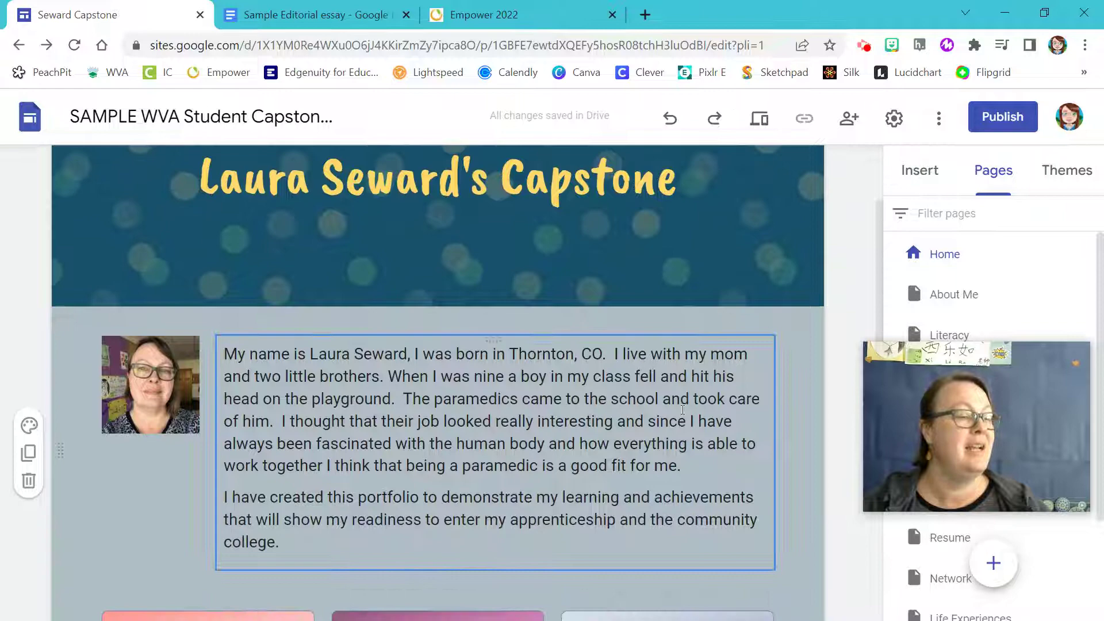
scroll(822, 433, down, 1)
scroll(822, 432, down, 3)
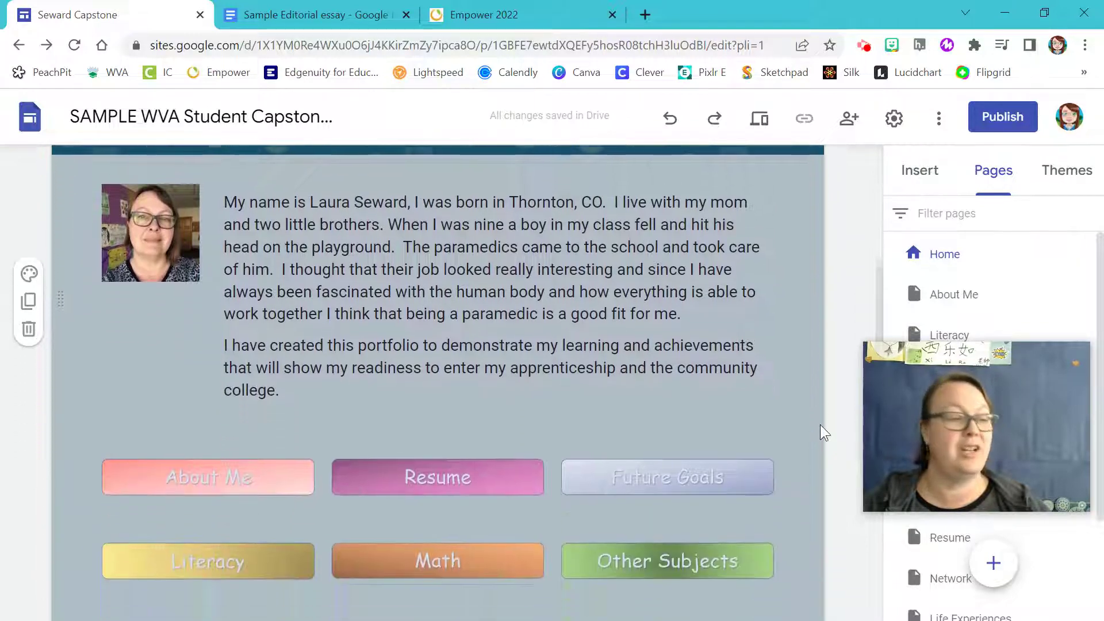
scroll(820, 424, up, 7)
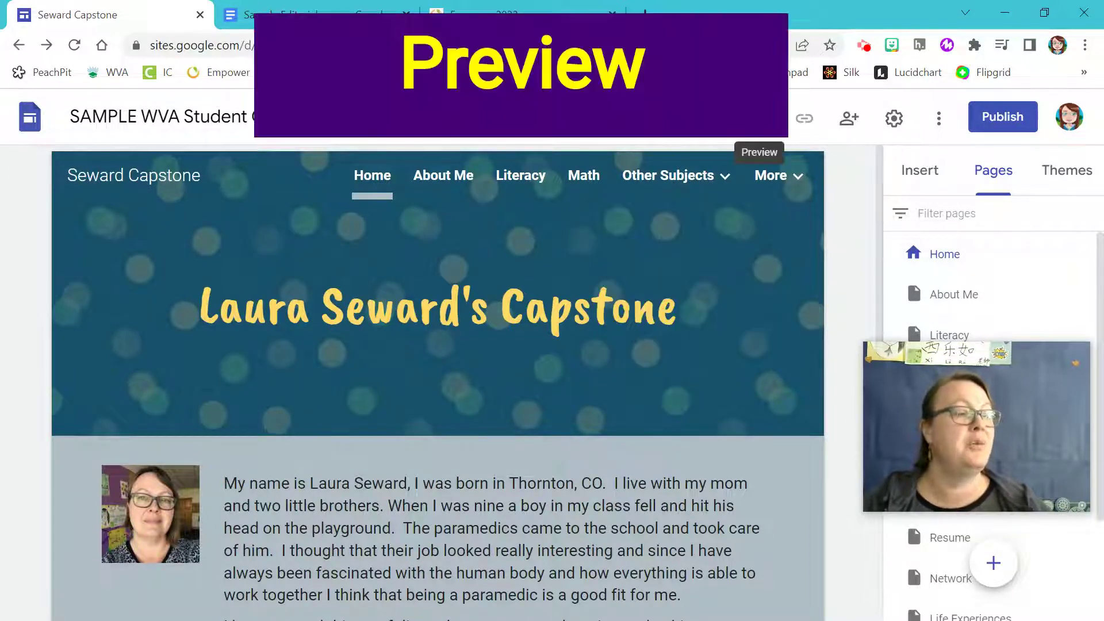
Preview the capstone site at tablet size, then at phone size
click(760, 118)
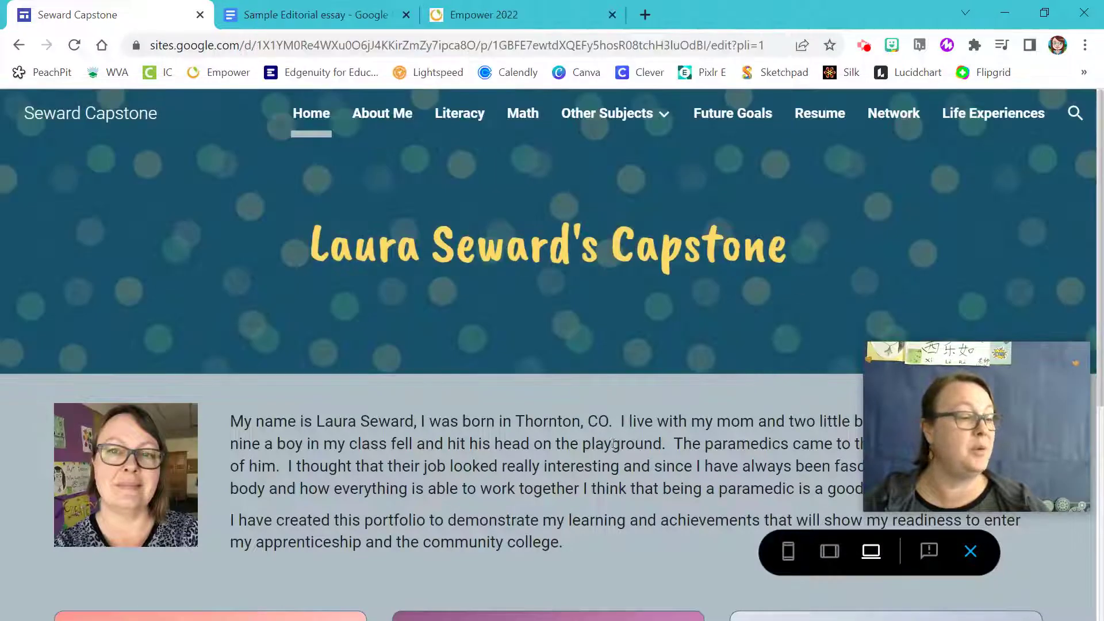
click(830, 551)
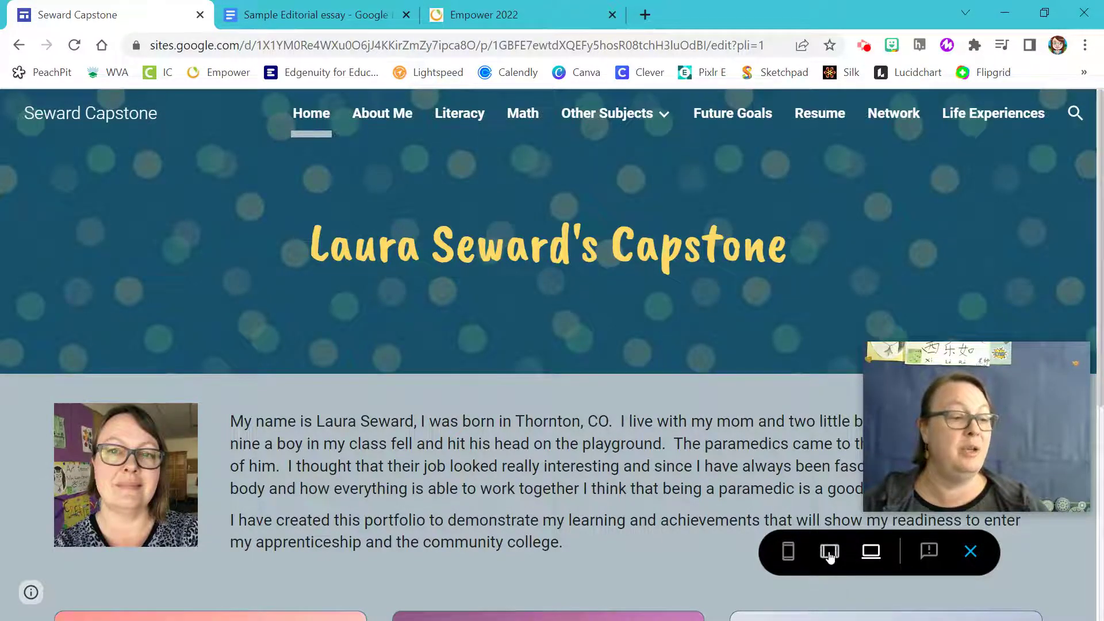
click(788, 551)
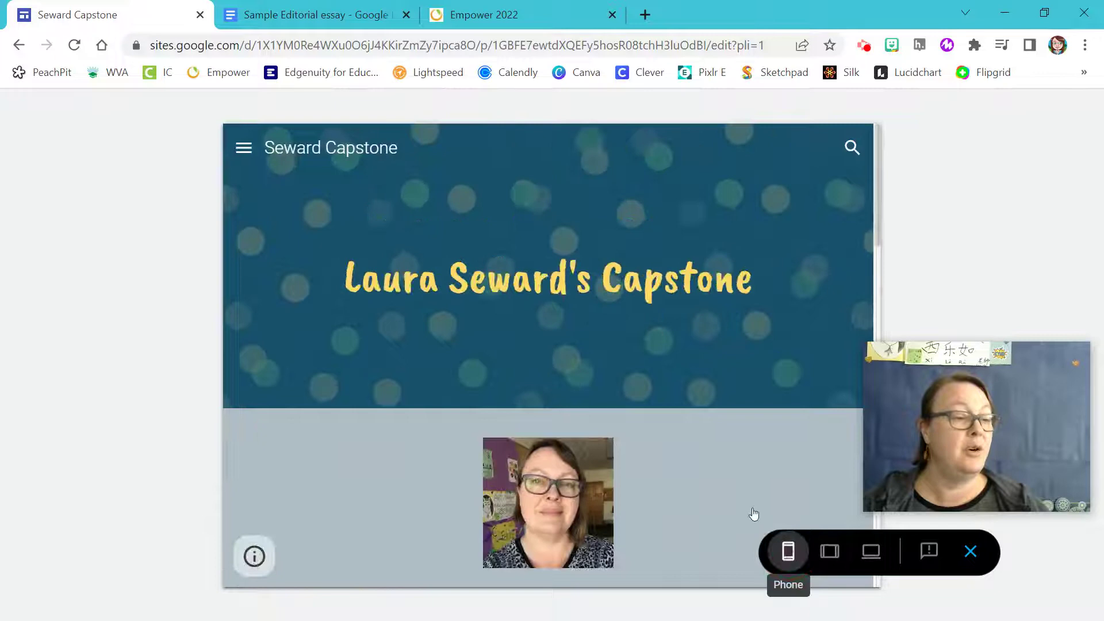
scroll(609, 406, down, 15)
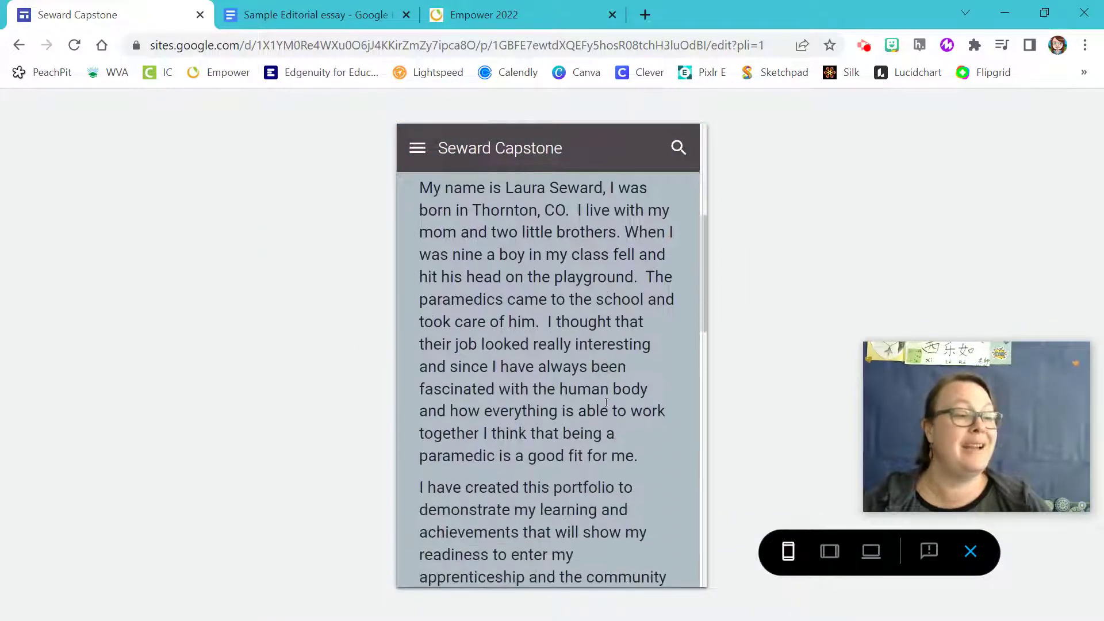
Check the Literacy page and page menu on phone, return Home, then exit at large screen
click(520, 409)
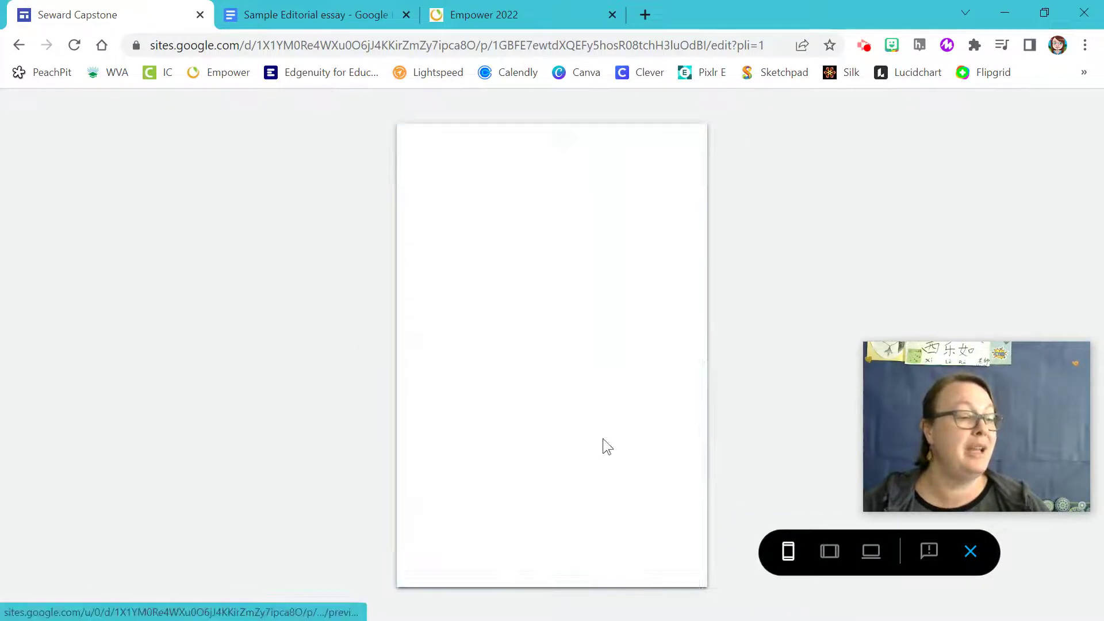
click(418, 149)
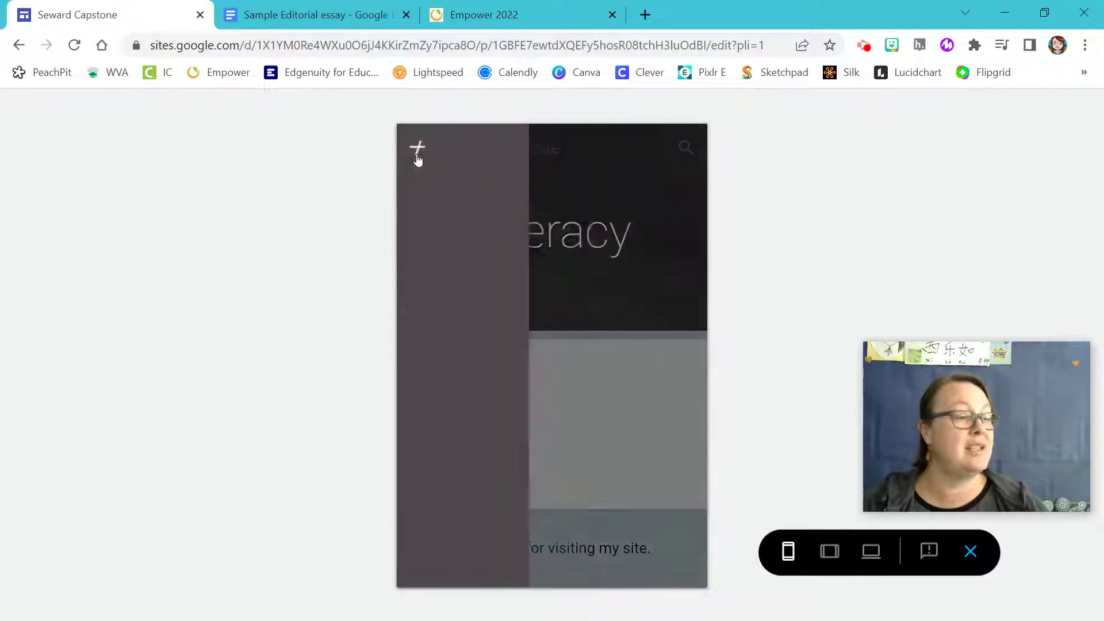
click(633, 401)
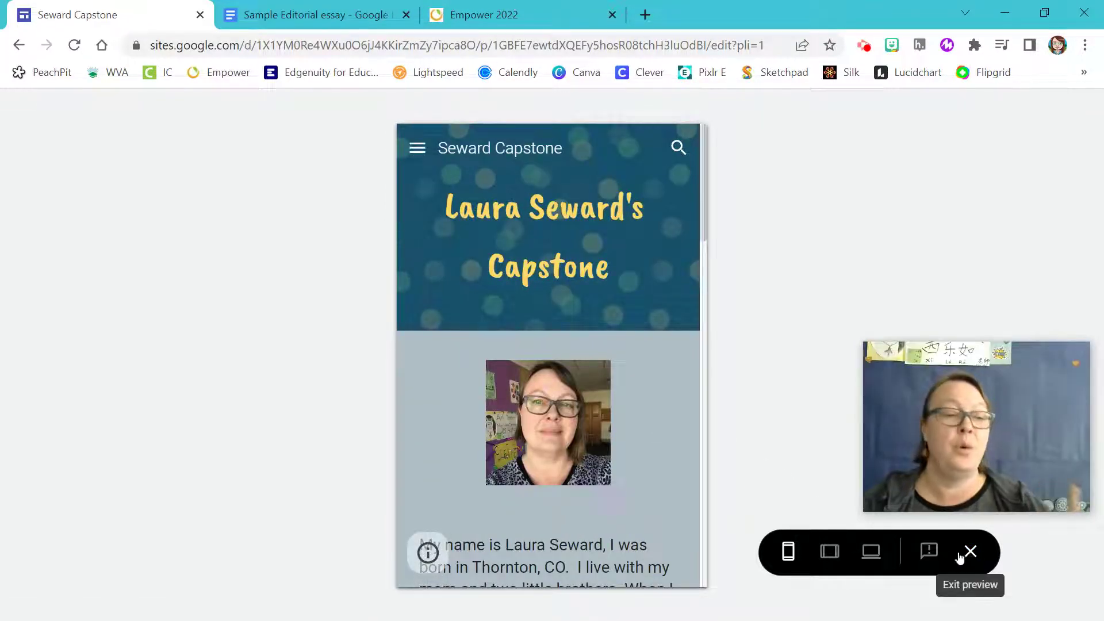
click(873, 553)
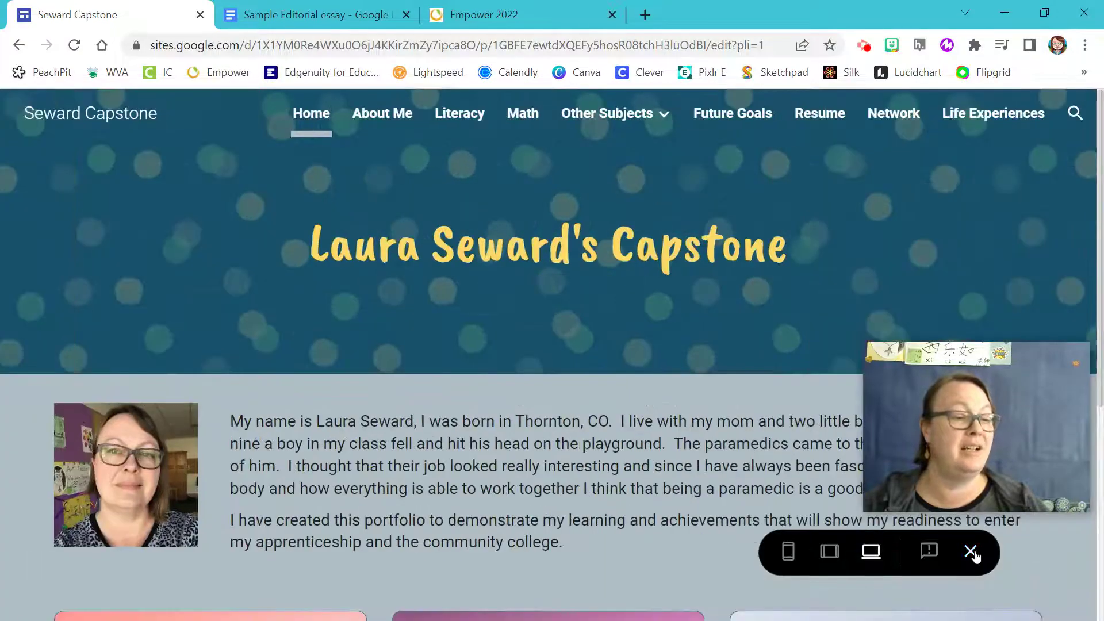
click(972, 553)
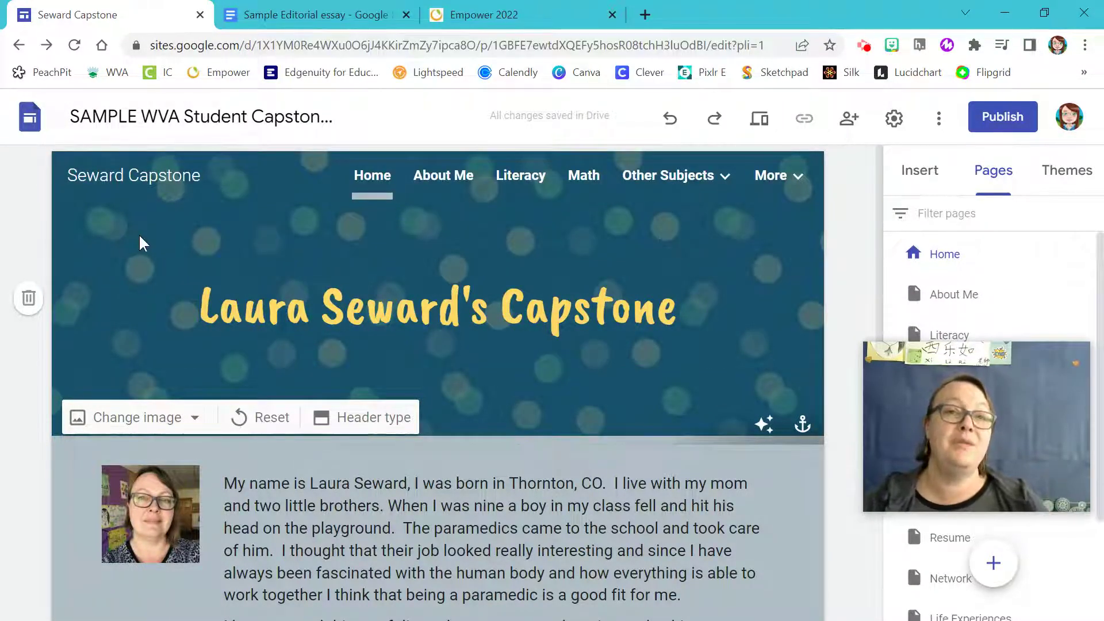
Confirm the Sample Editorial essay is shared with anyone at Westminster Public Schools
click(265, 16)
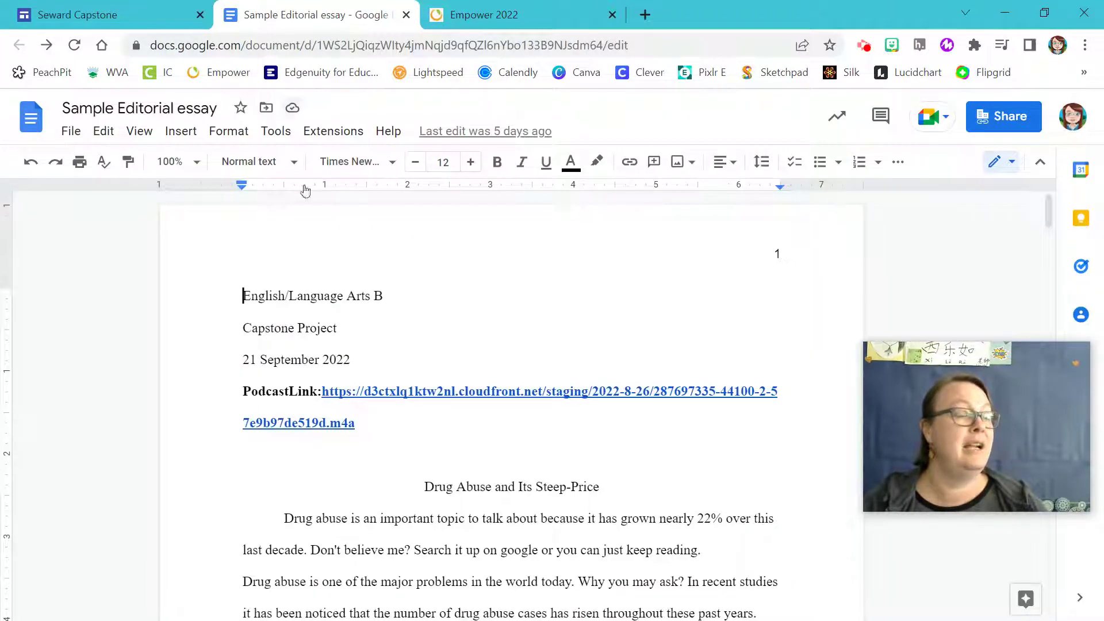
click(1014, 122)
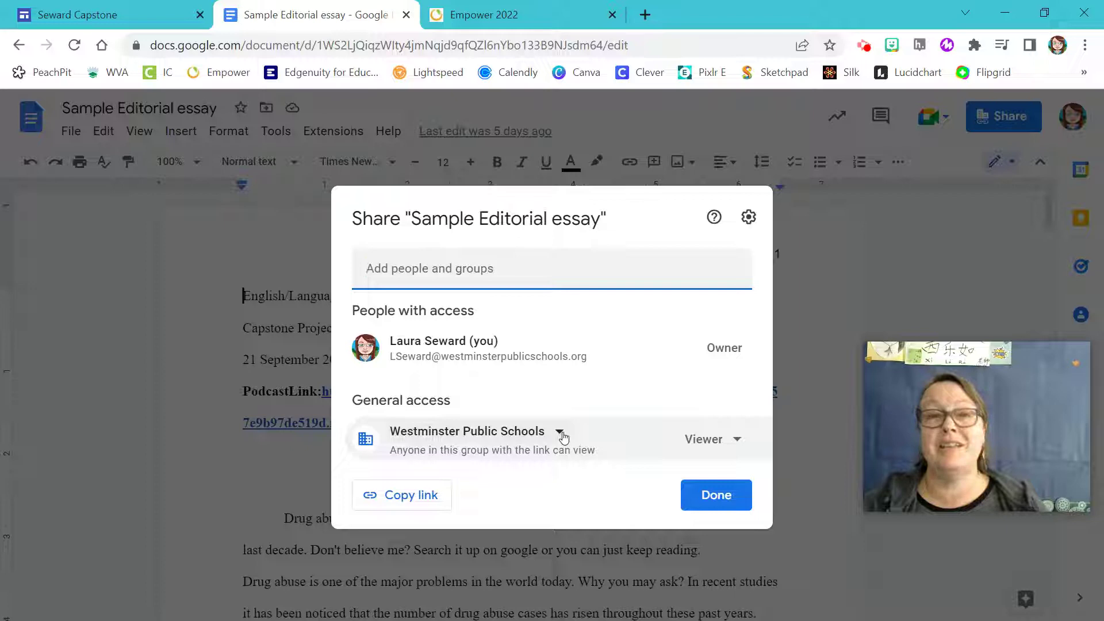
click(716, 495)
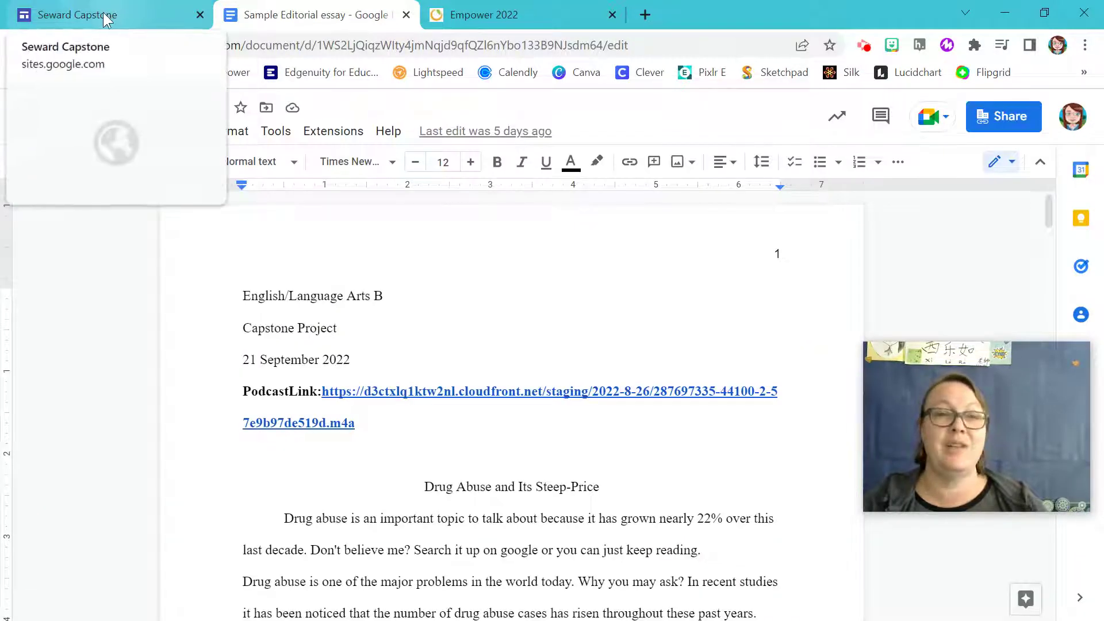
Return to the capstone site editor and start publishing it at seward-capstone
click(107, 16)
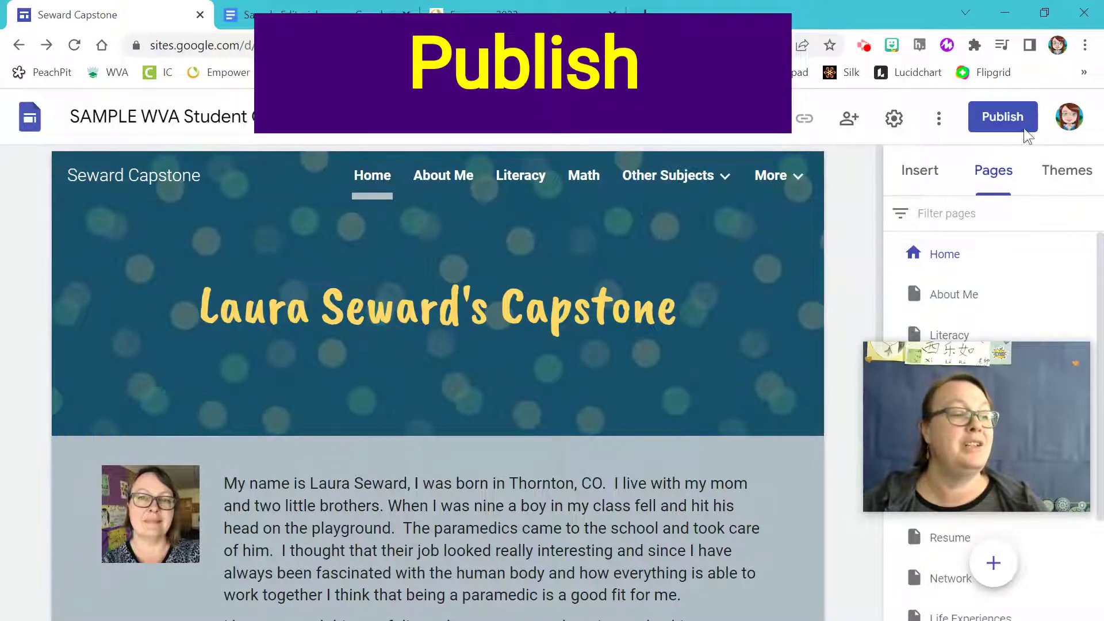
click(999, 116)
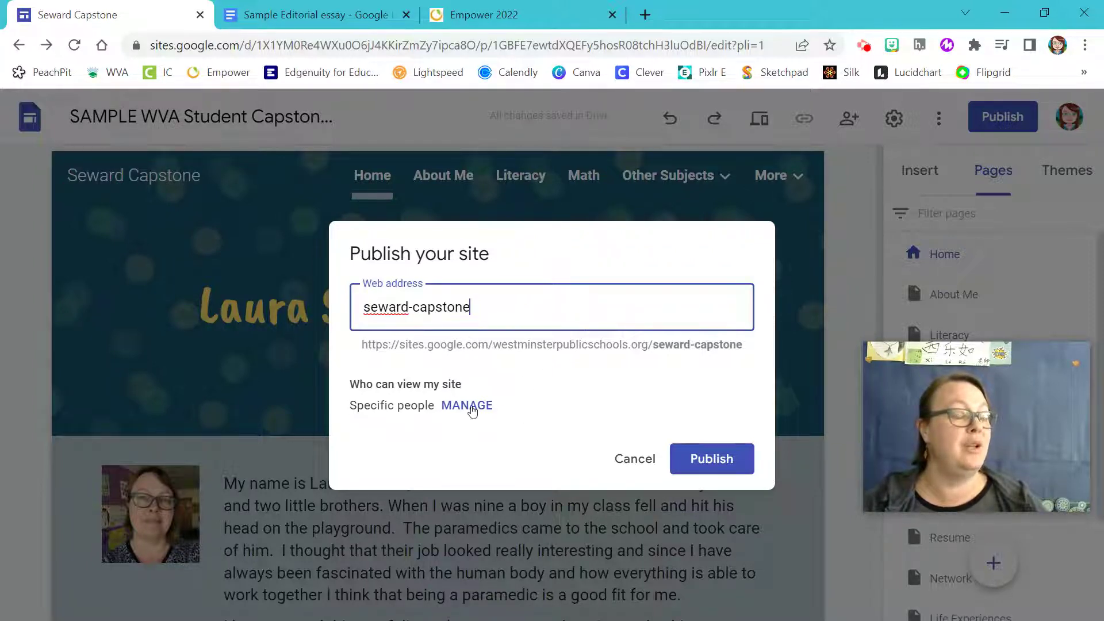
Set the published site's viewing access to anyone at Westminster Public Schools
click(471, 408)
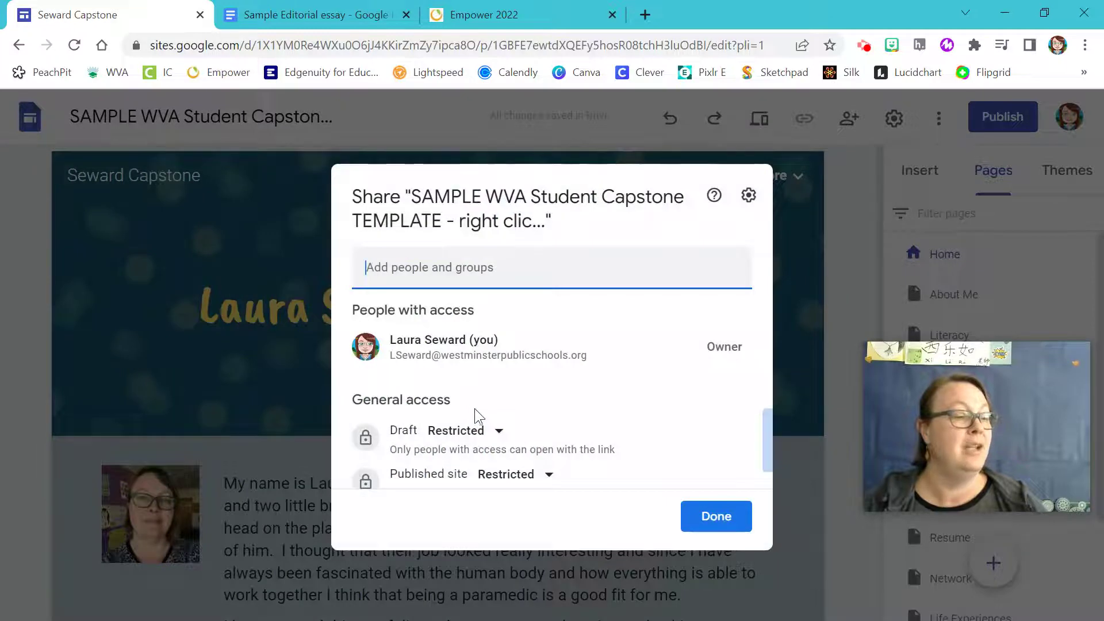
scroll(474, 409, down, 1)
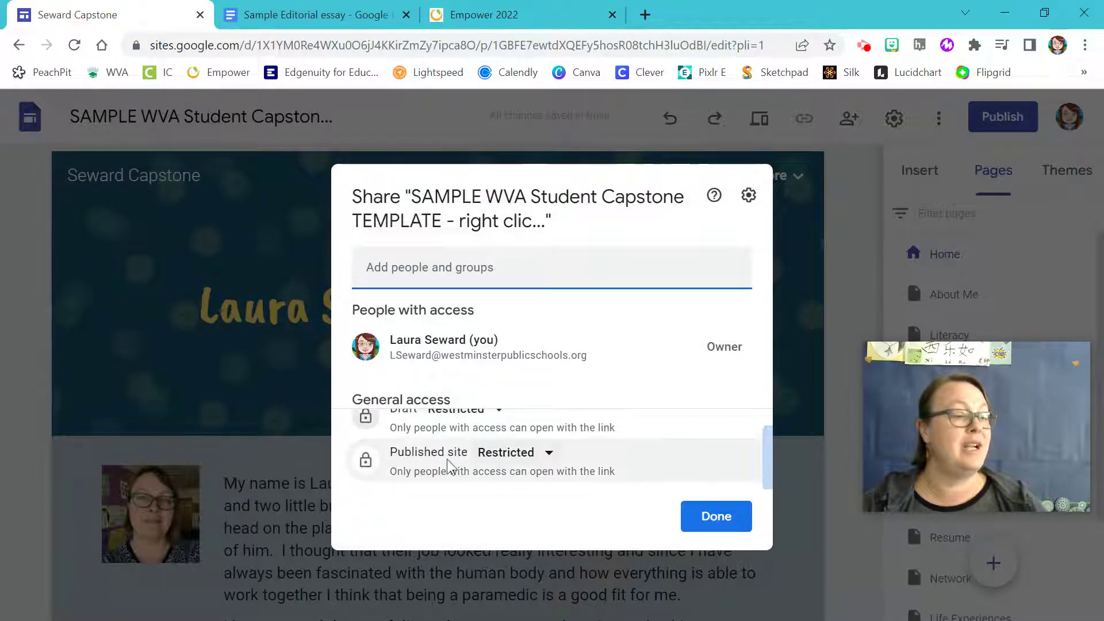
click(509, 453)
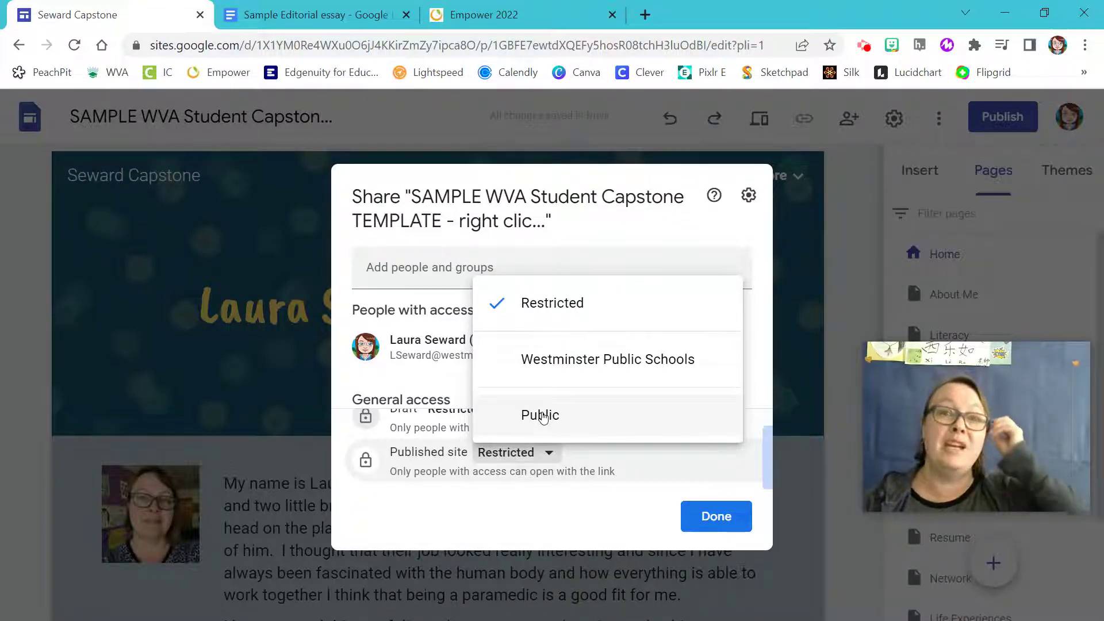
click(553, 362)
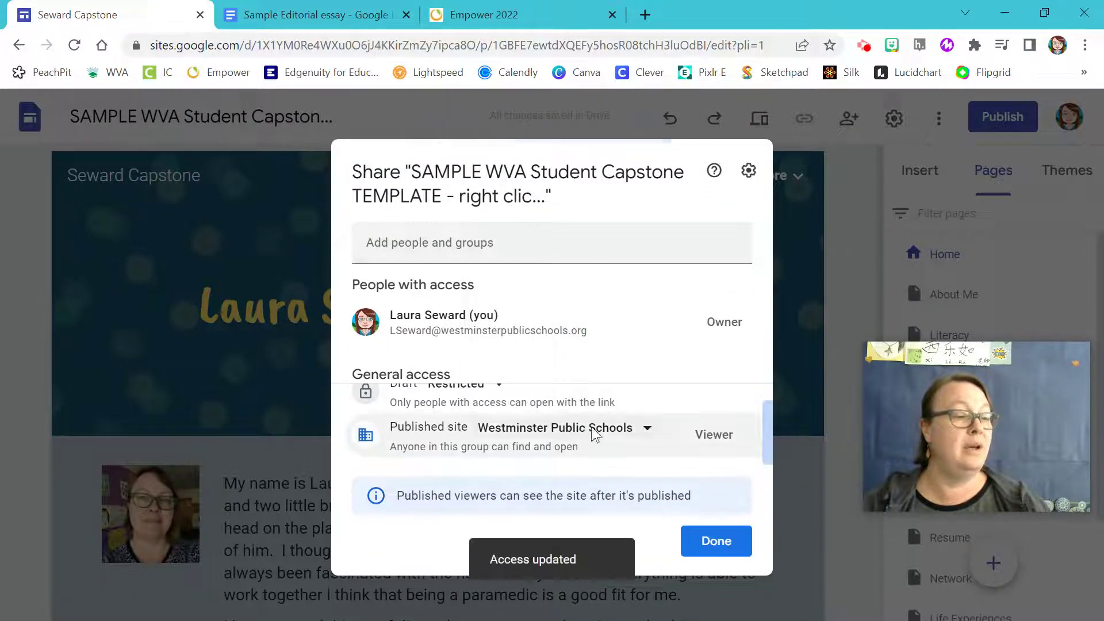
click(723, 549)
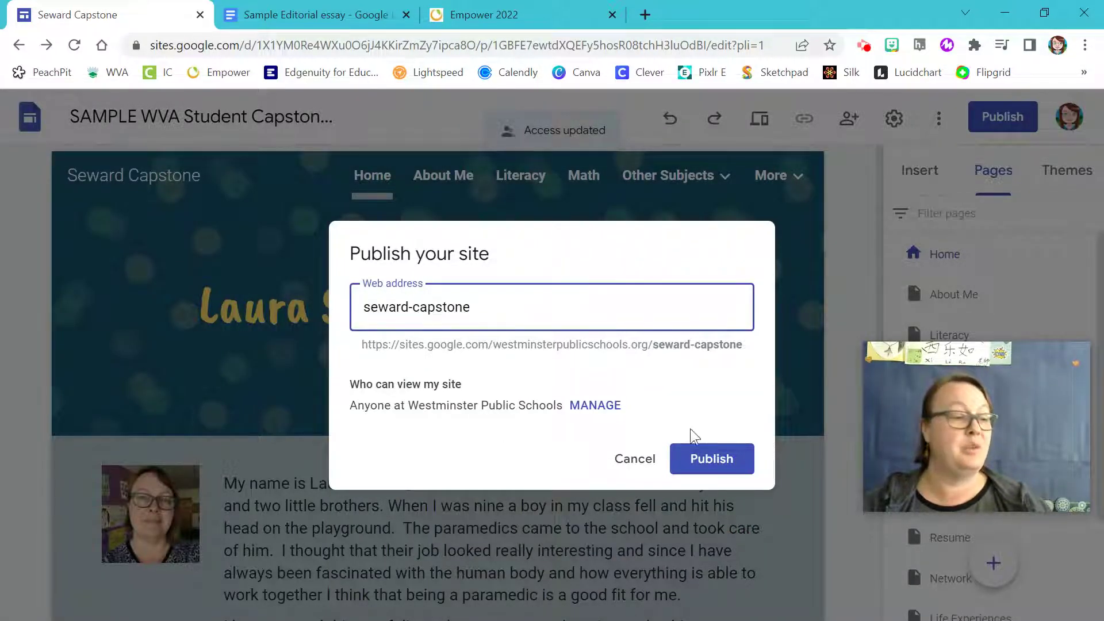
Publish the site, copy its published link, and switch to the Empower activity
click(701, 464)
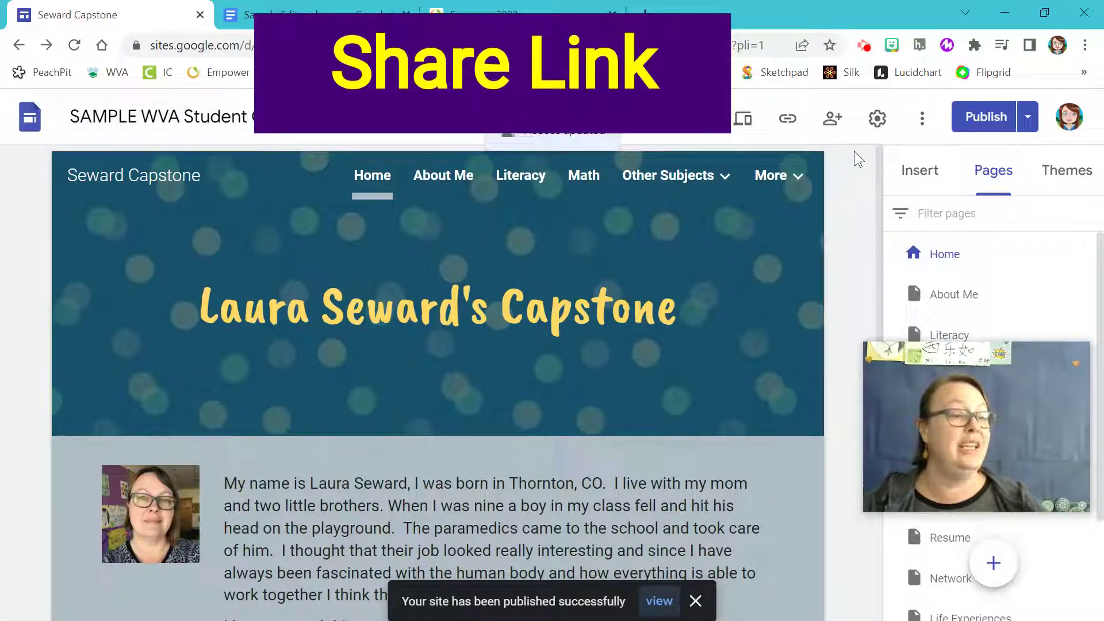
click(789, 123)
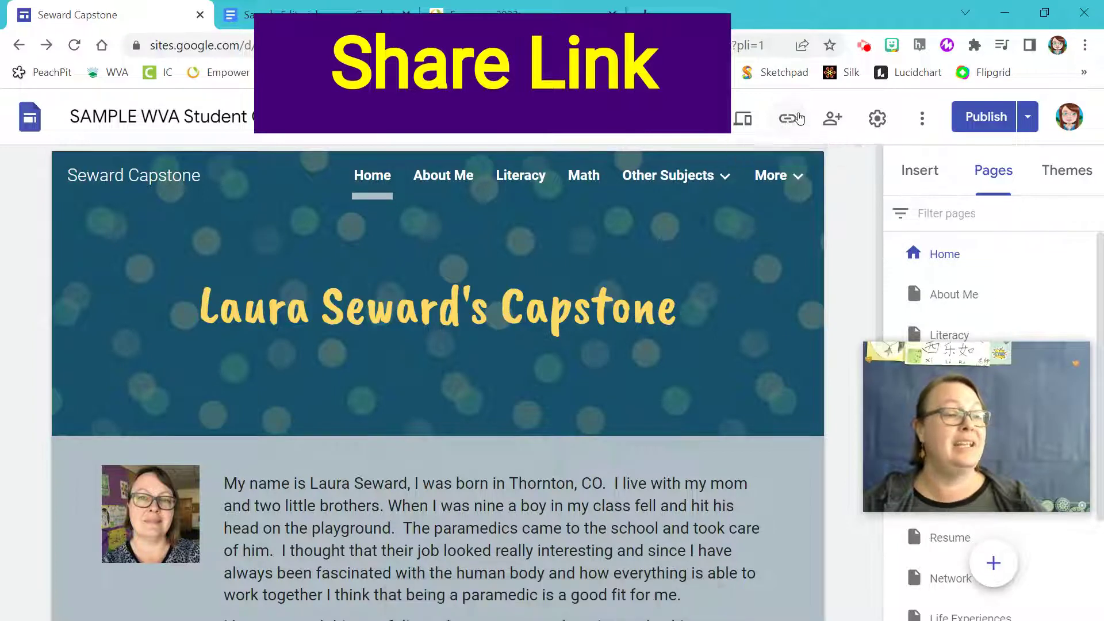
click(790, 121)
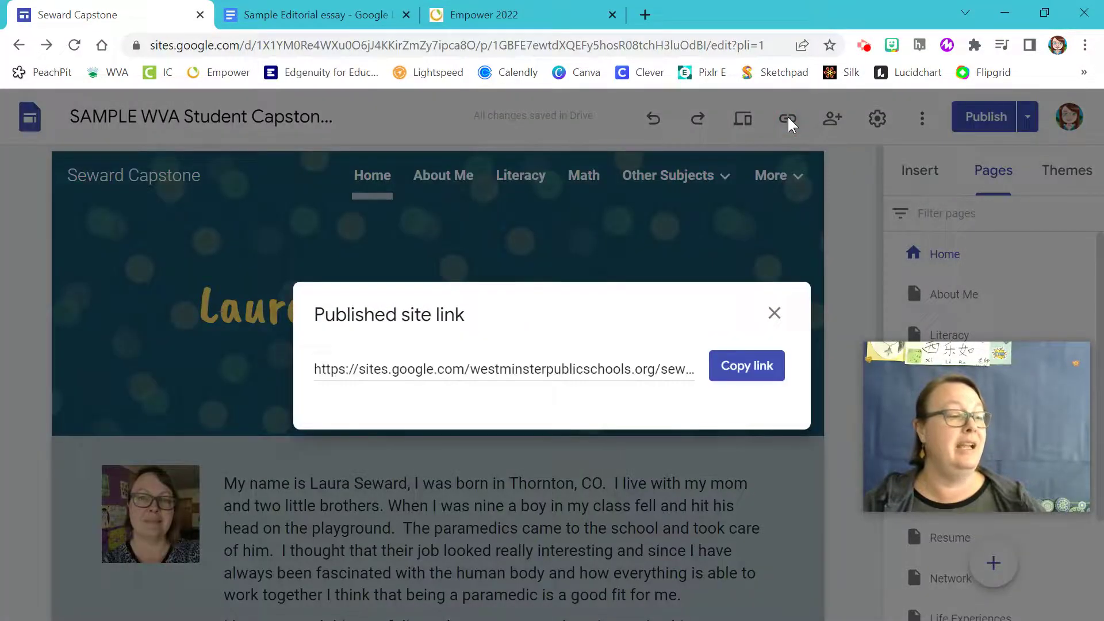
click(749, 368)
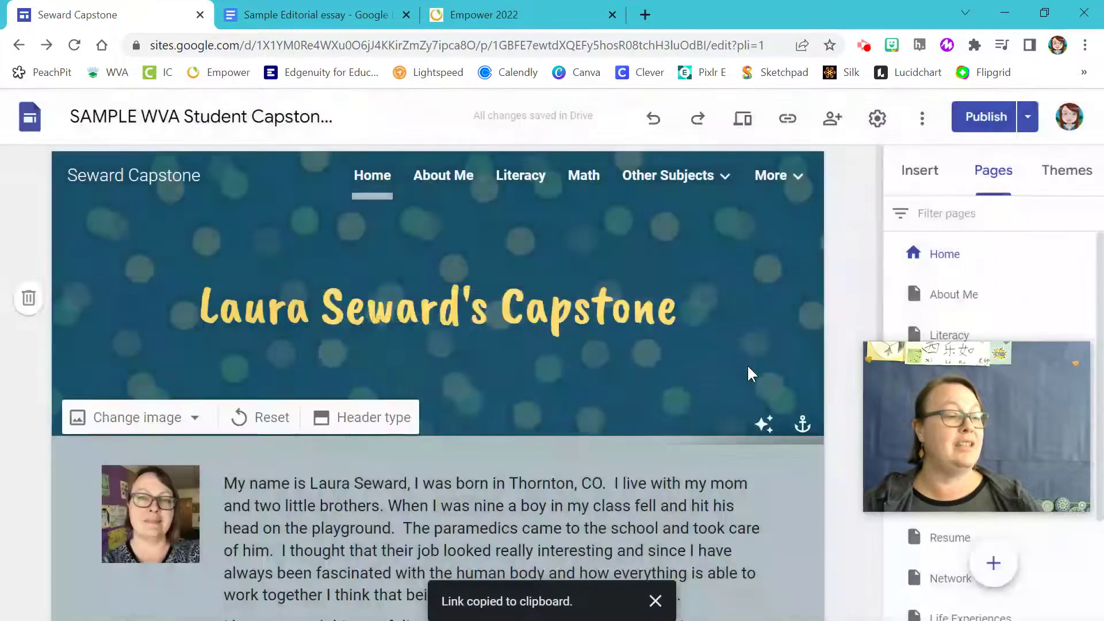
click(483, 15)
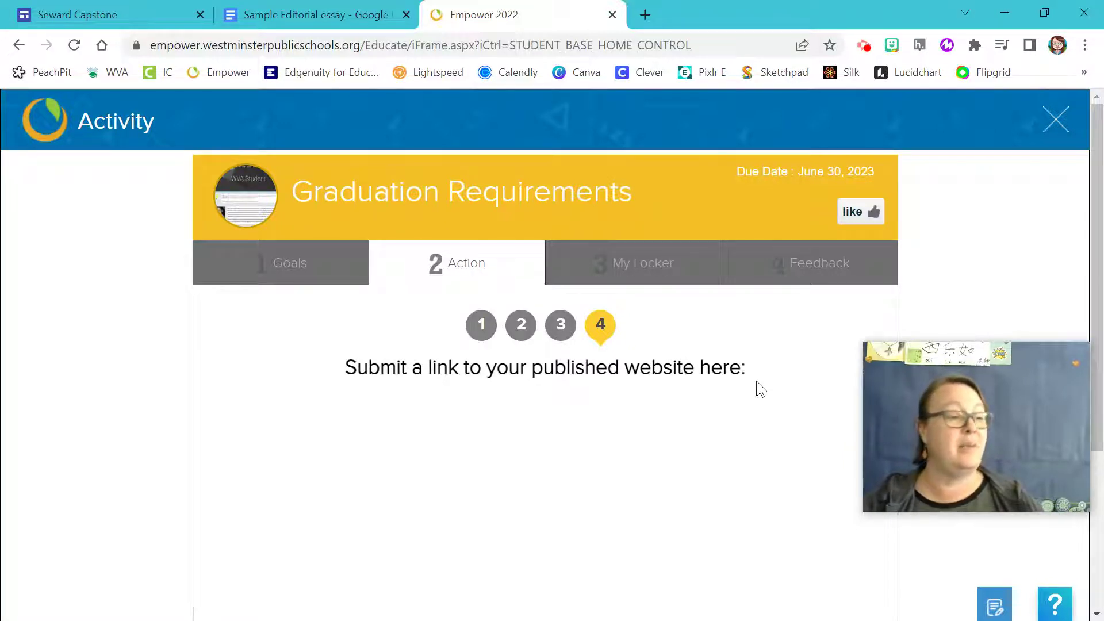
scroll(719, 398, down, 3)
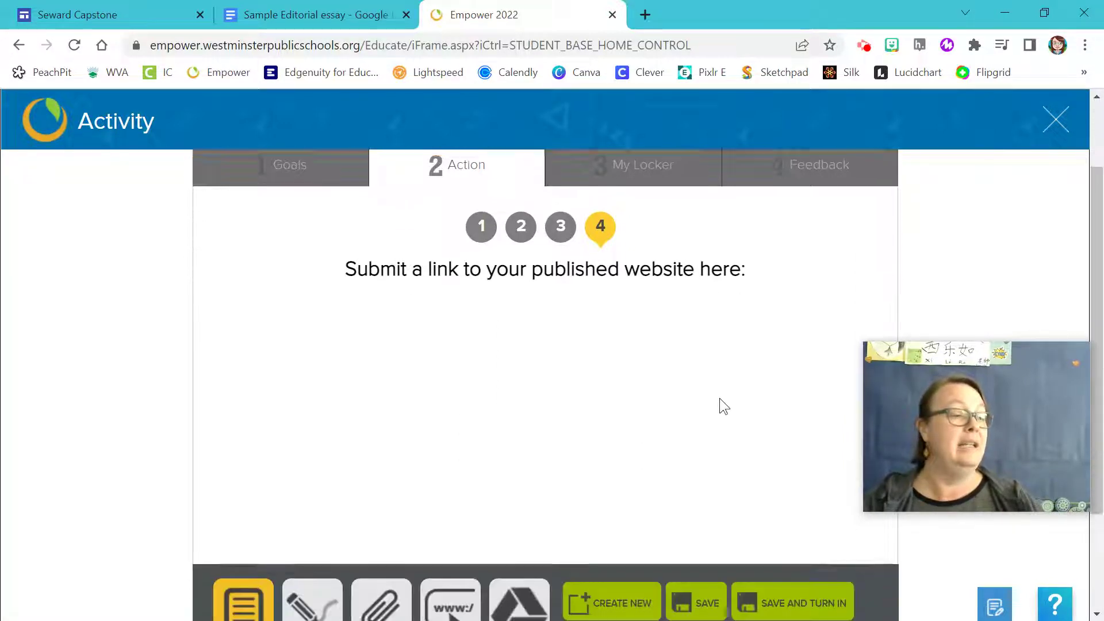
scroll(653, 357, down, 1)
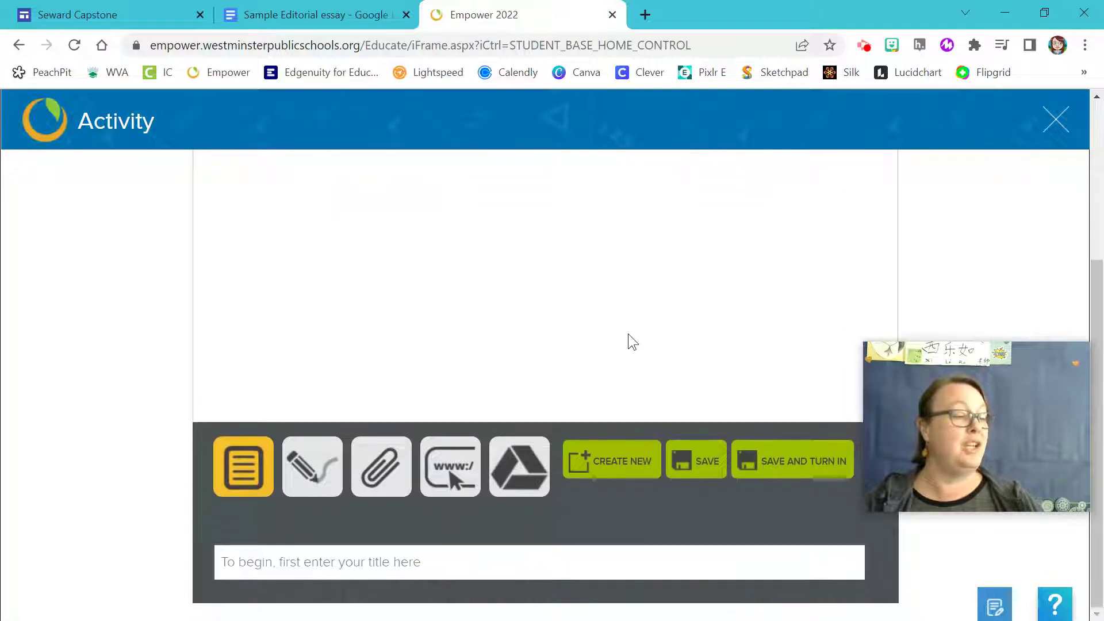
scroll(636, 288, up, 4)
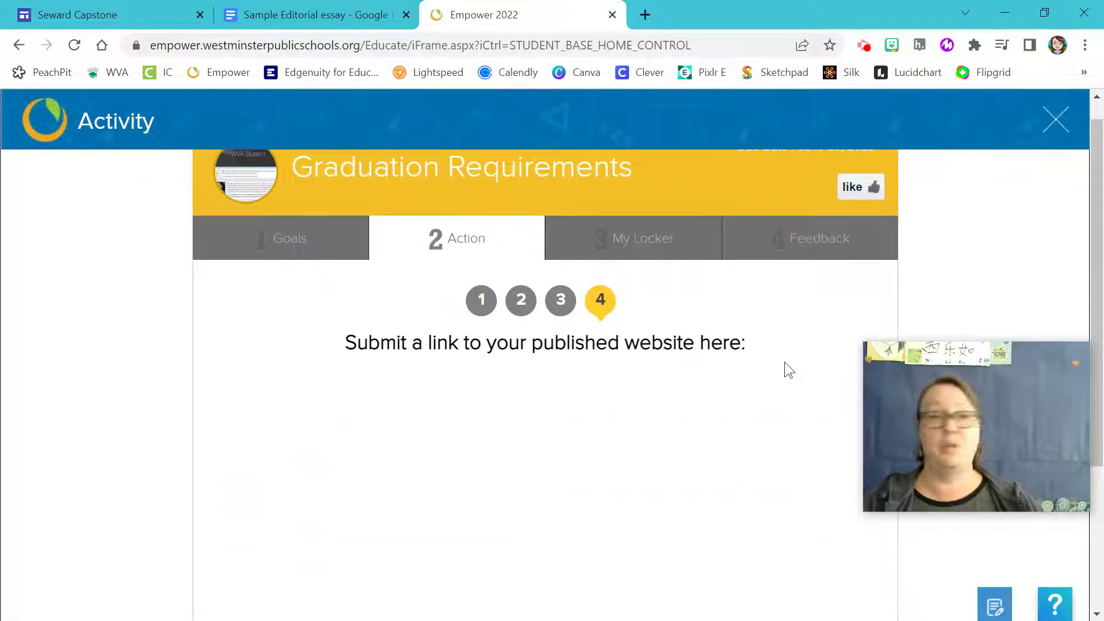
scroll(784, 365, down, 4)
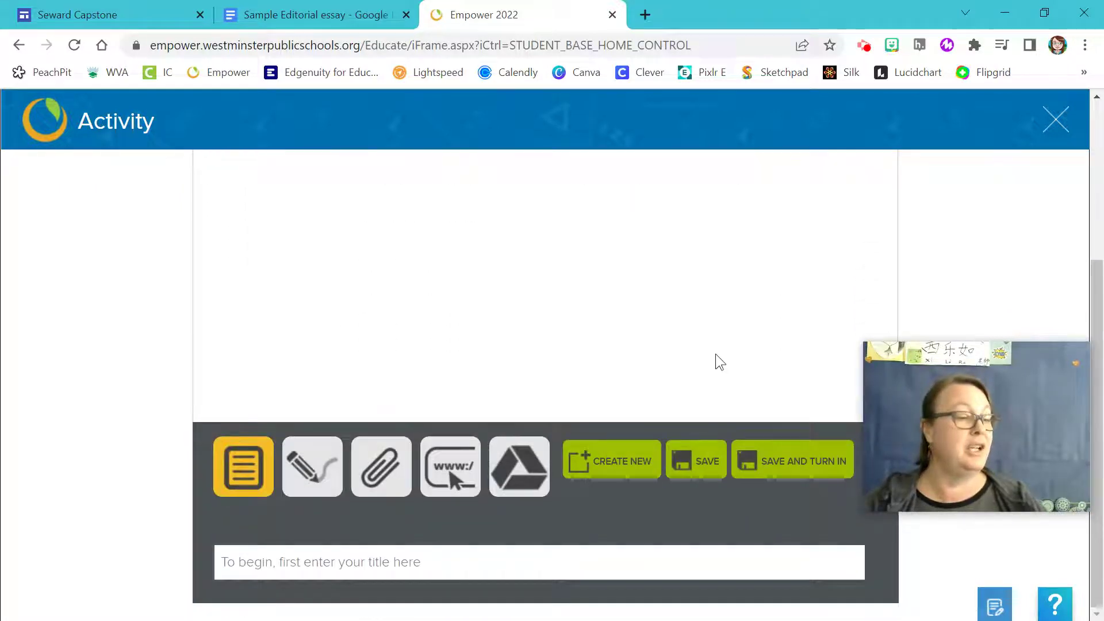
Add a web link titled 'my site' with the pasted seward-capstone/home URL
click(448, 470)
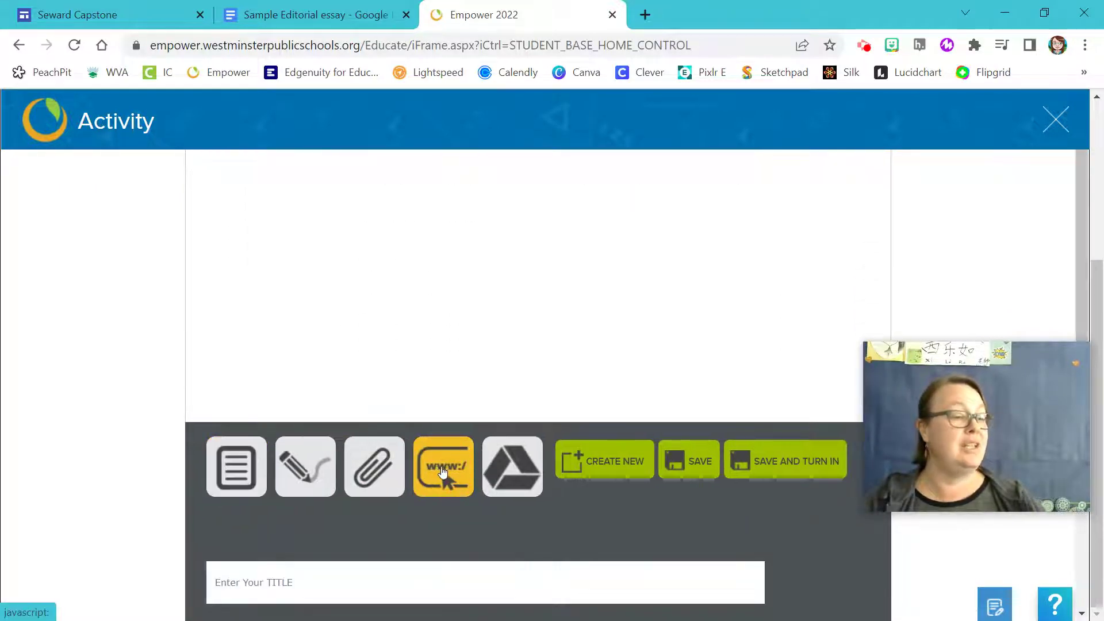
scroll(437, 466, down, 2)
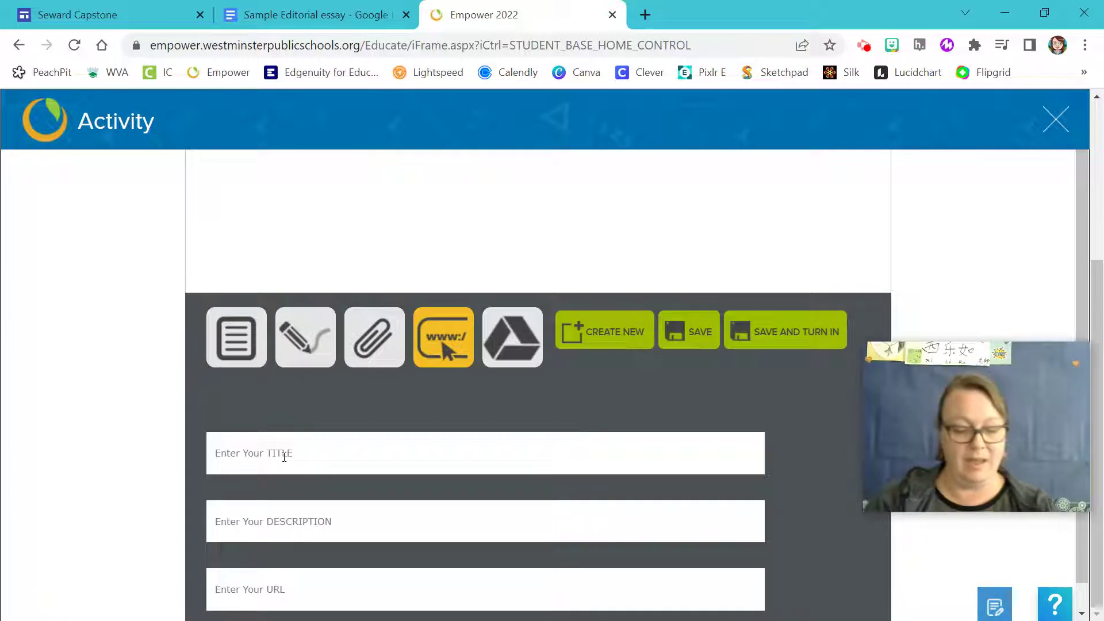
click(284, 457)
text(my sit)
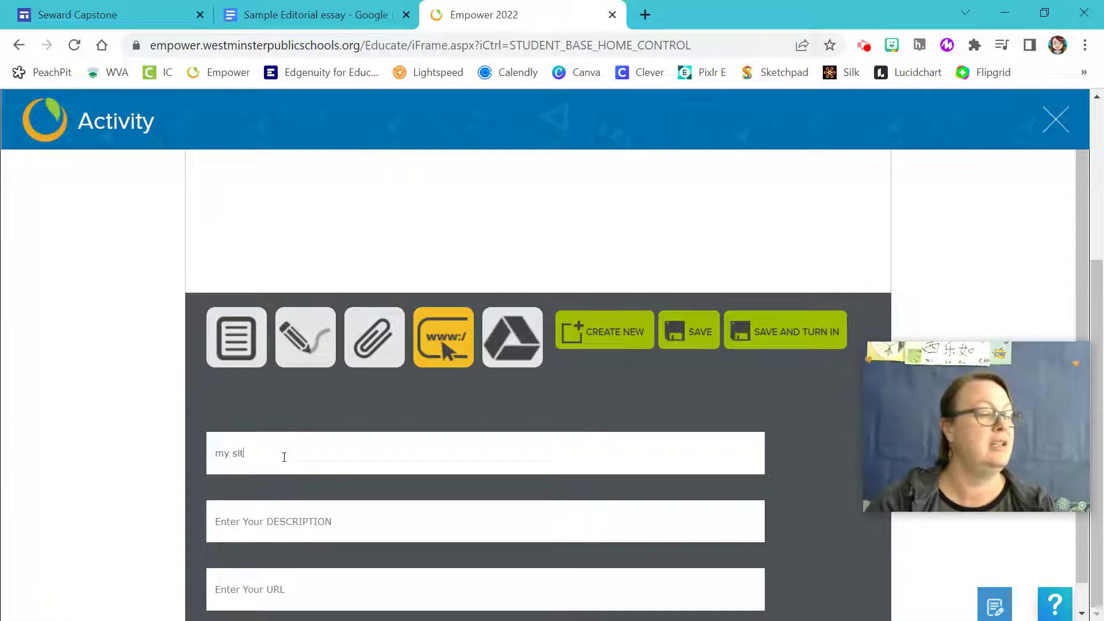
text(e)
scroll(292, 521, down, 1)
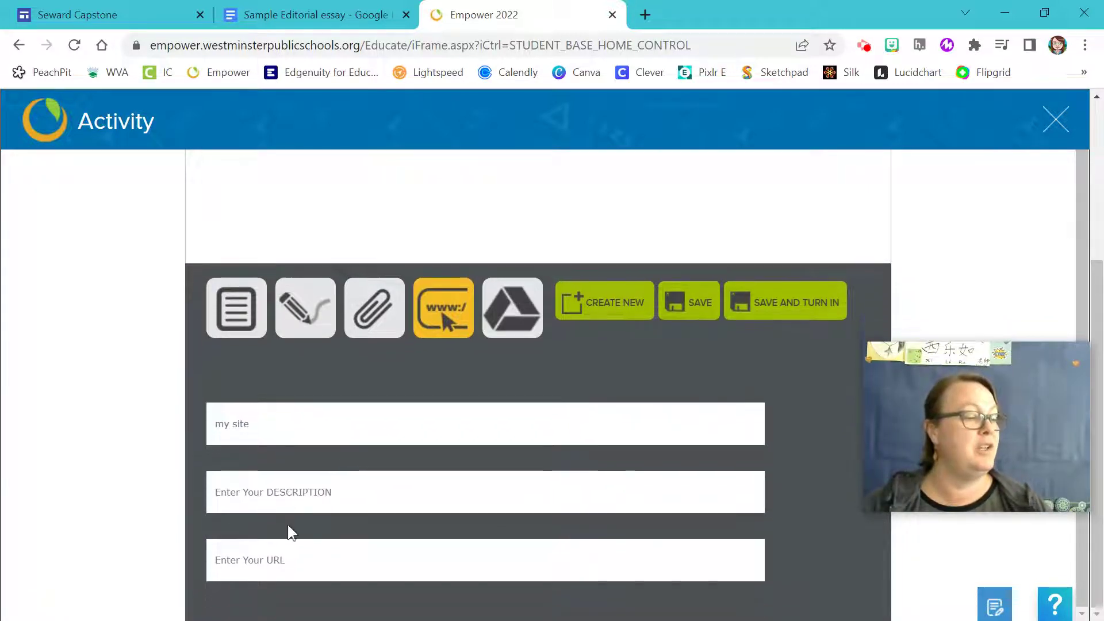
click(236, 561)
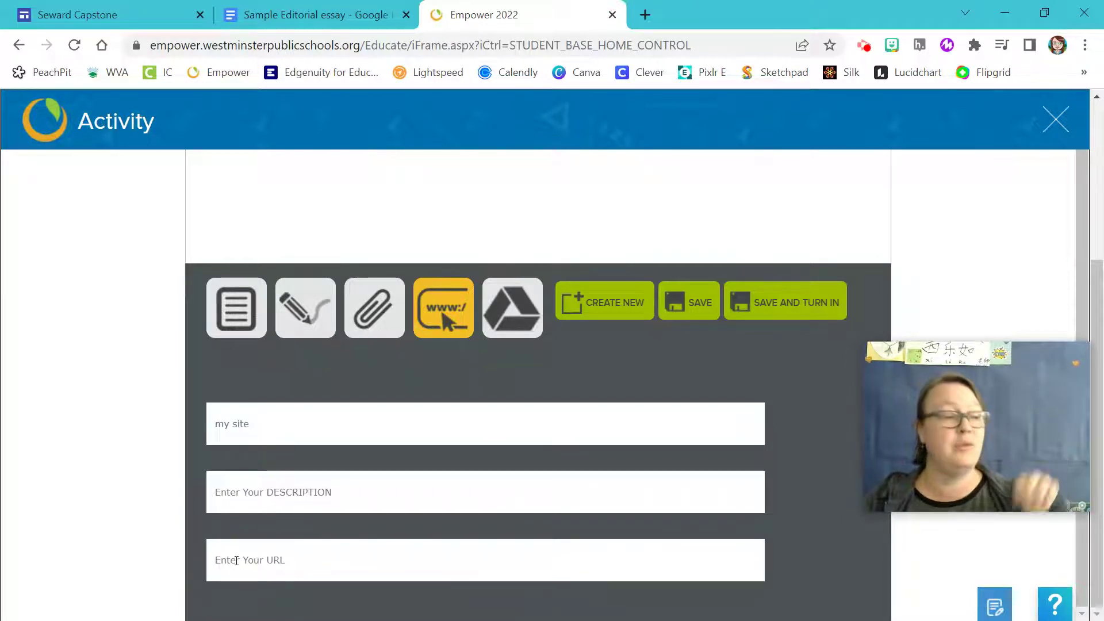
right_click(236, 561)
click(280, 426)
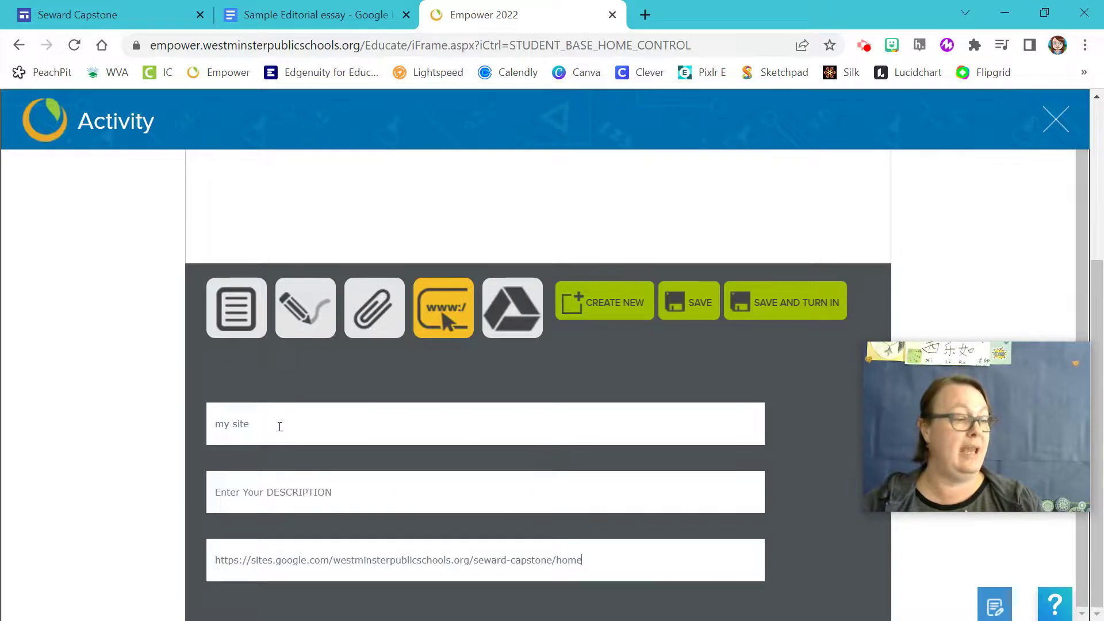
Save and turn in the 'my site' web link submission
click(773, 305)
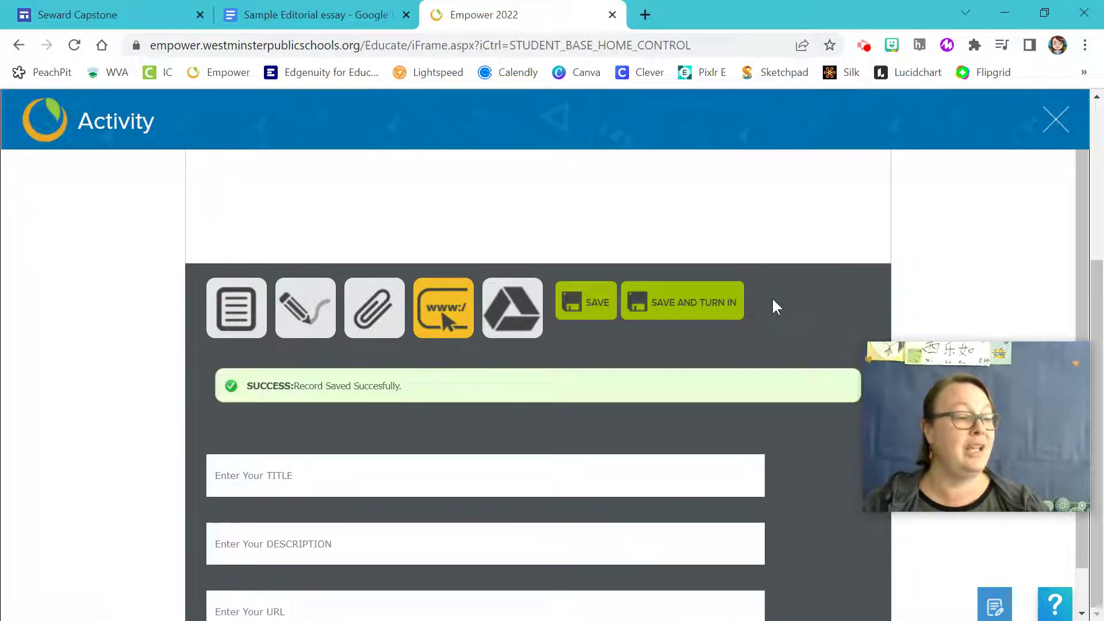